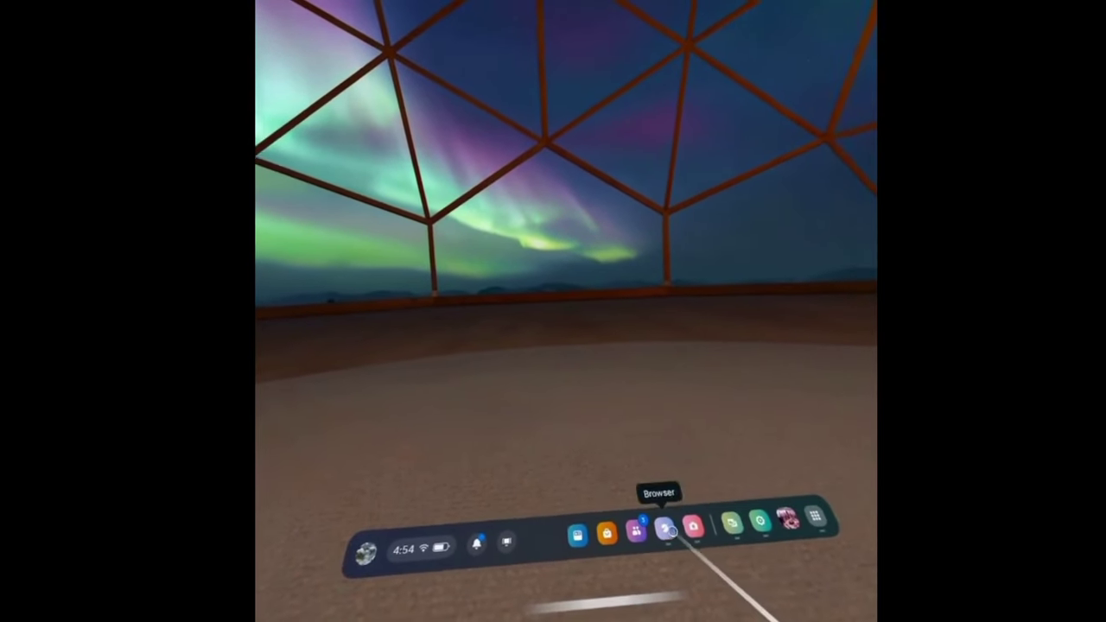
Open the headset's web browser and go to sidequestvr.com
left_click(677, 521)
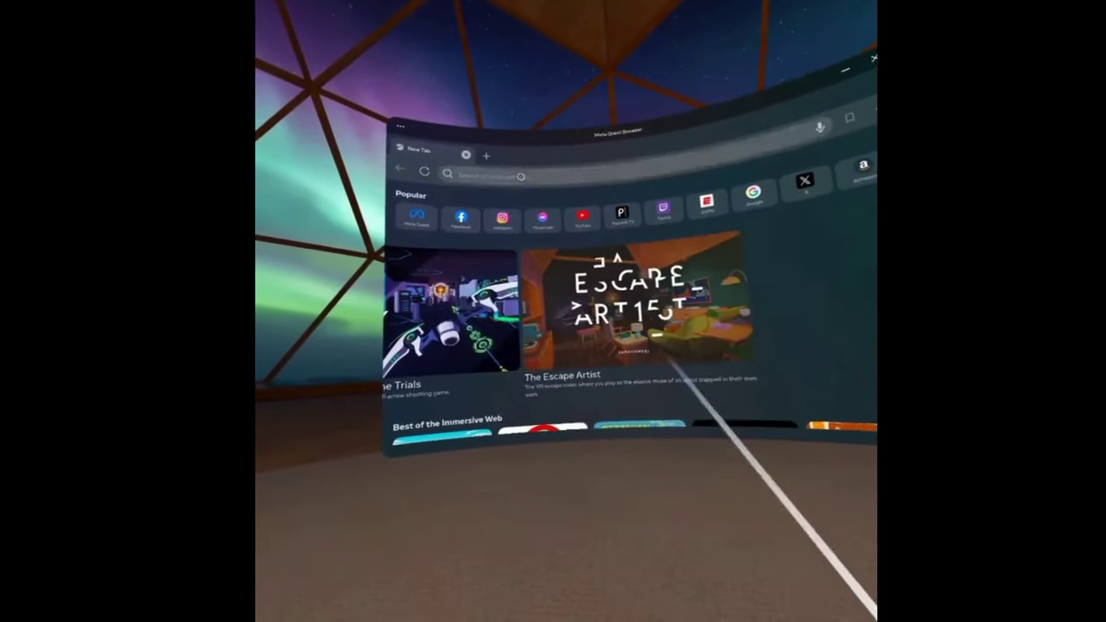
left_click(515, 182)
type("s")
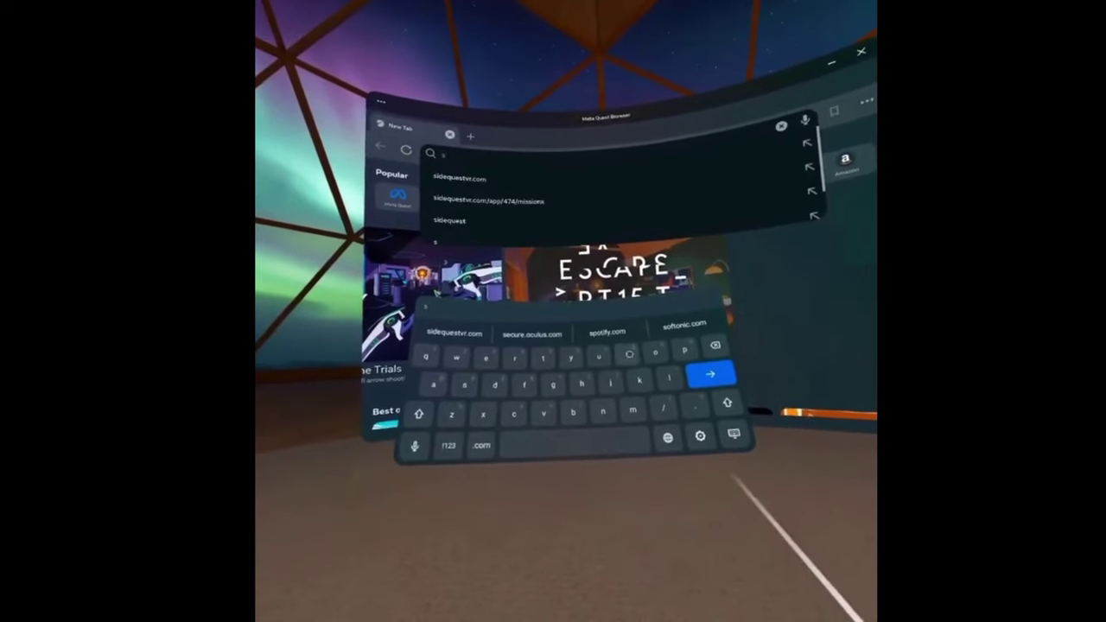
type("ide")
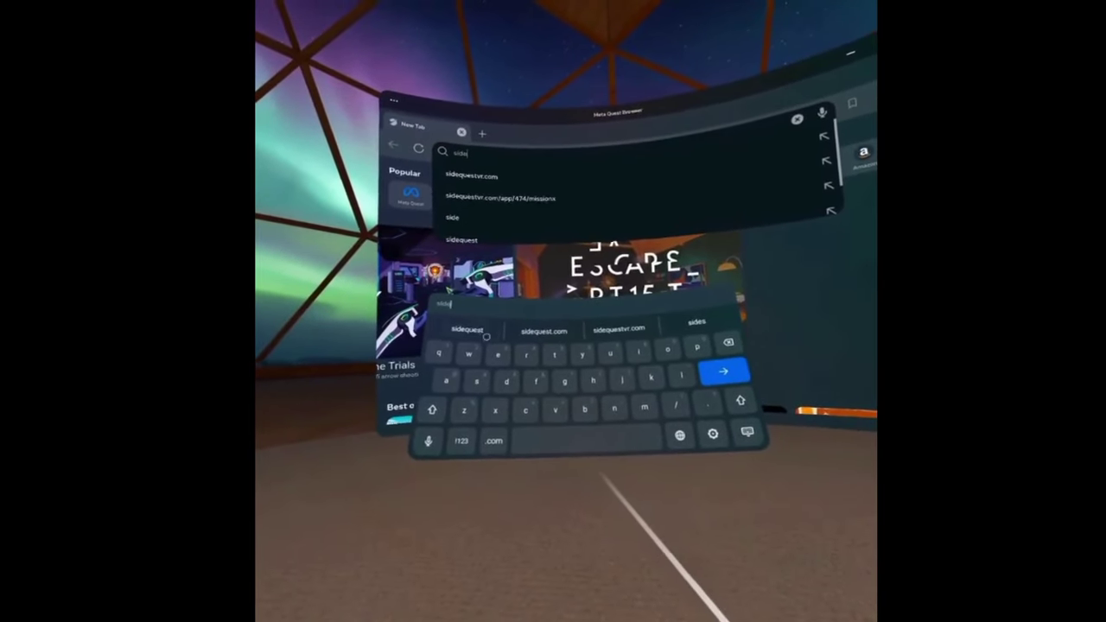
left_click(465, 327)
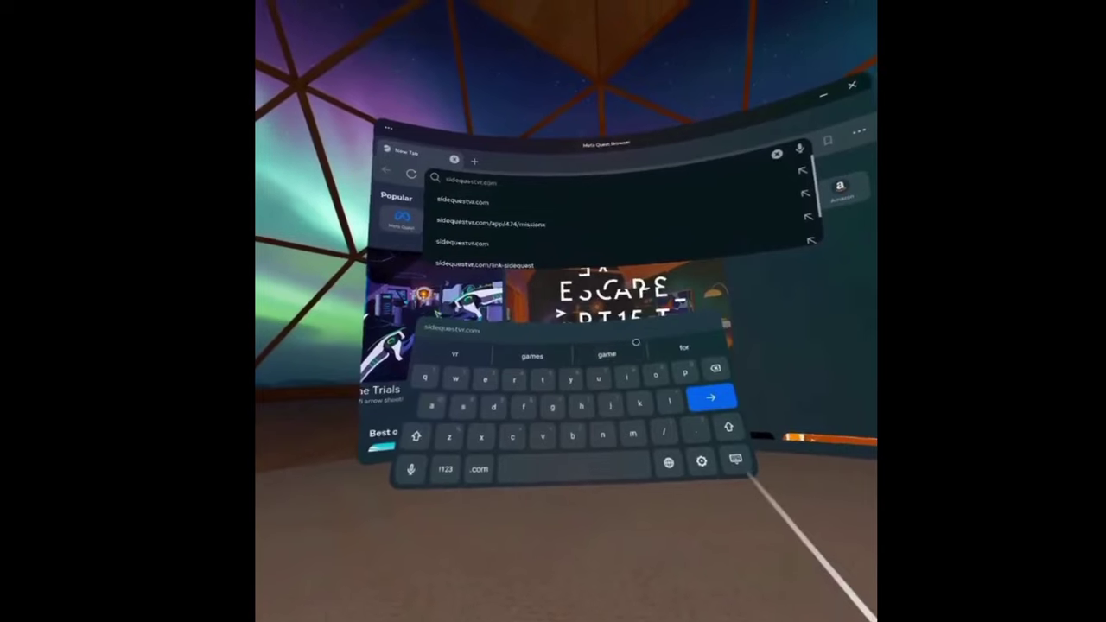
key("Return")
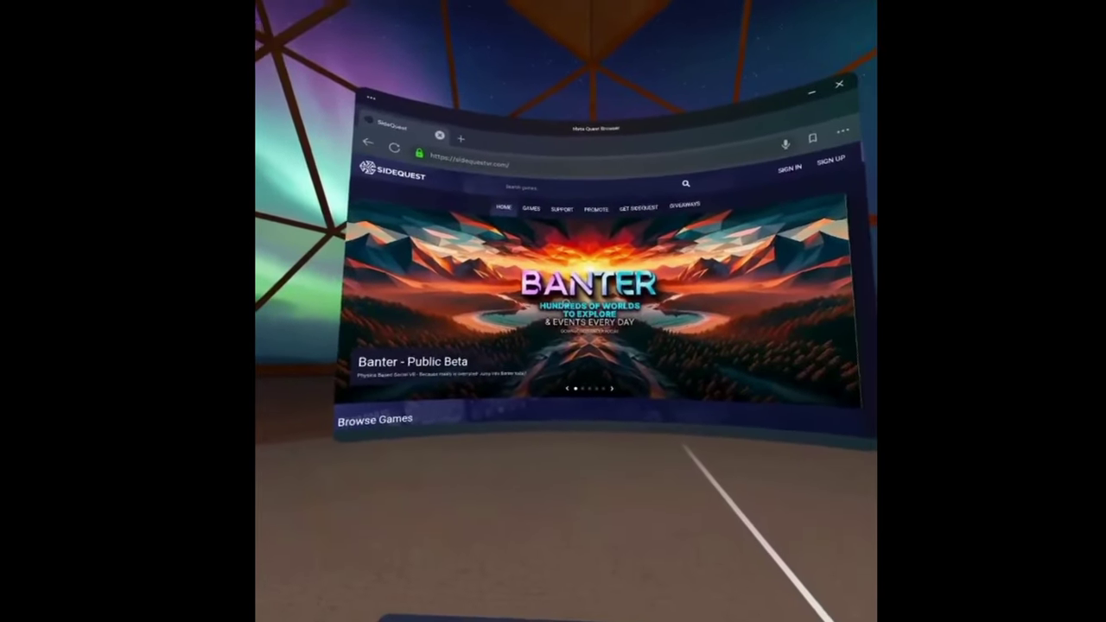
Open the App Lab category on SideQuest and look through its top-rated games
scroll(587, 303, "down", 5)
scroll(566, 296, "down", 3)
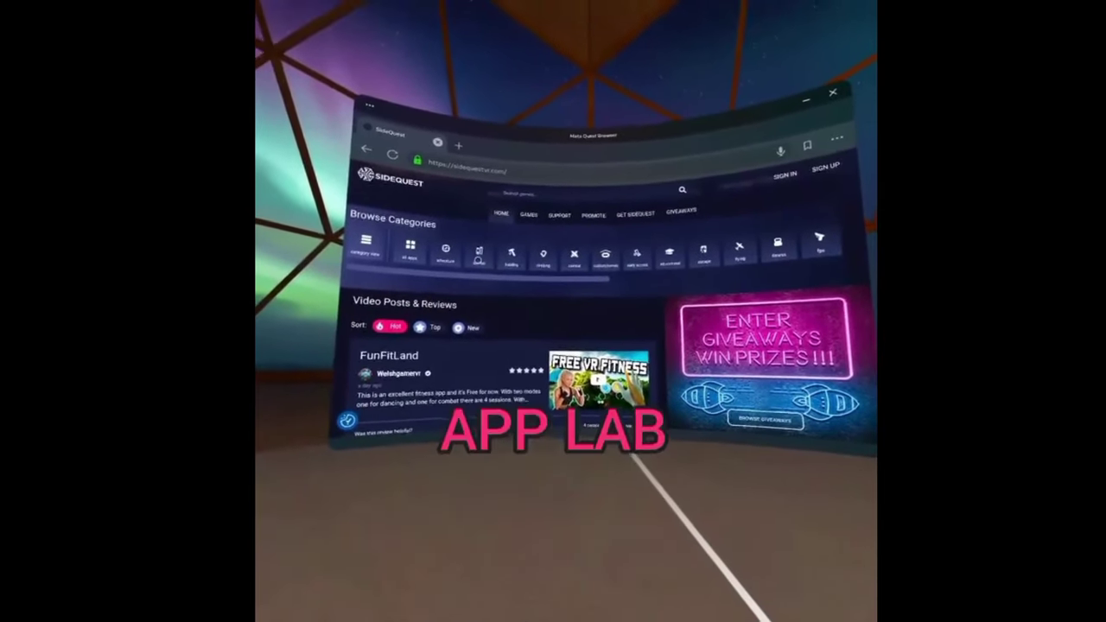
left_click(476, 253)
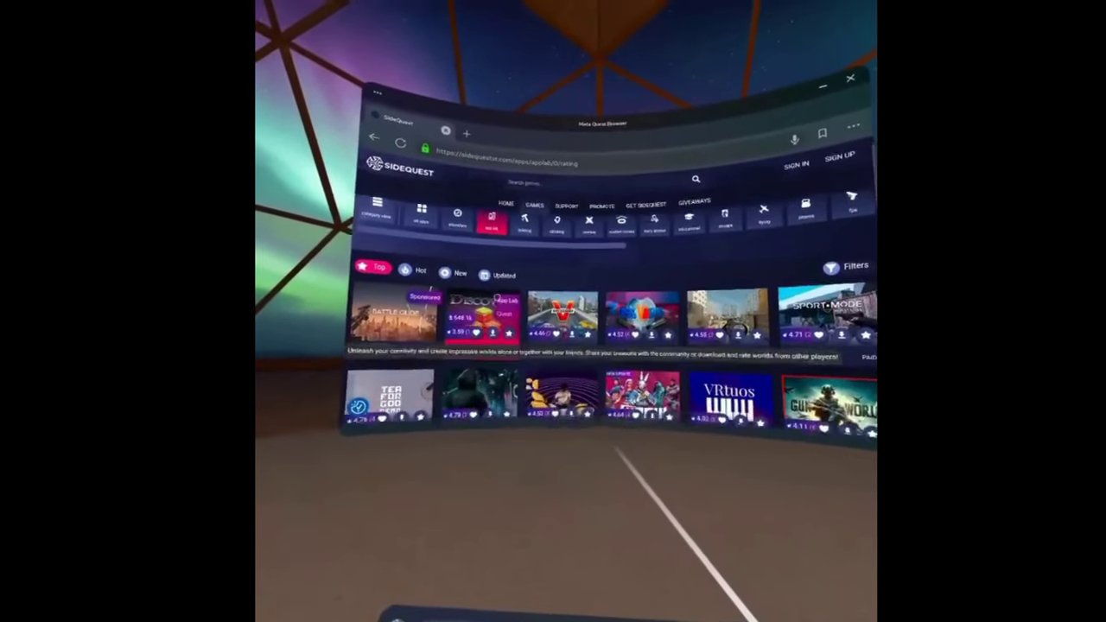
scroll(617, 311, "down", 1)
scroll(618, 328, "down", 10)
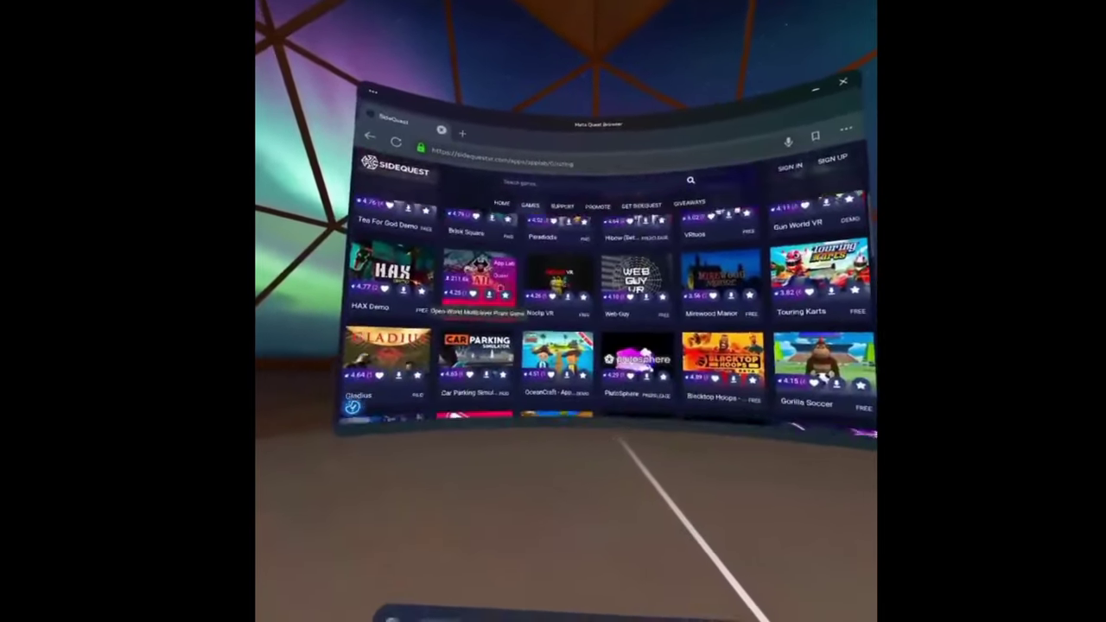
scroll(511, 286, "down", 3)
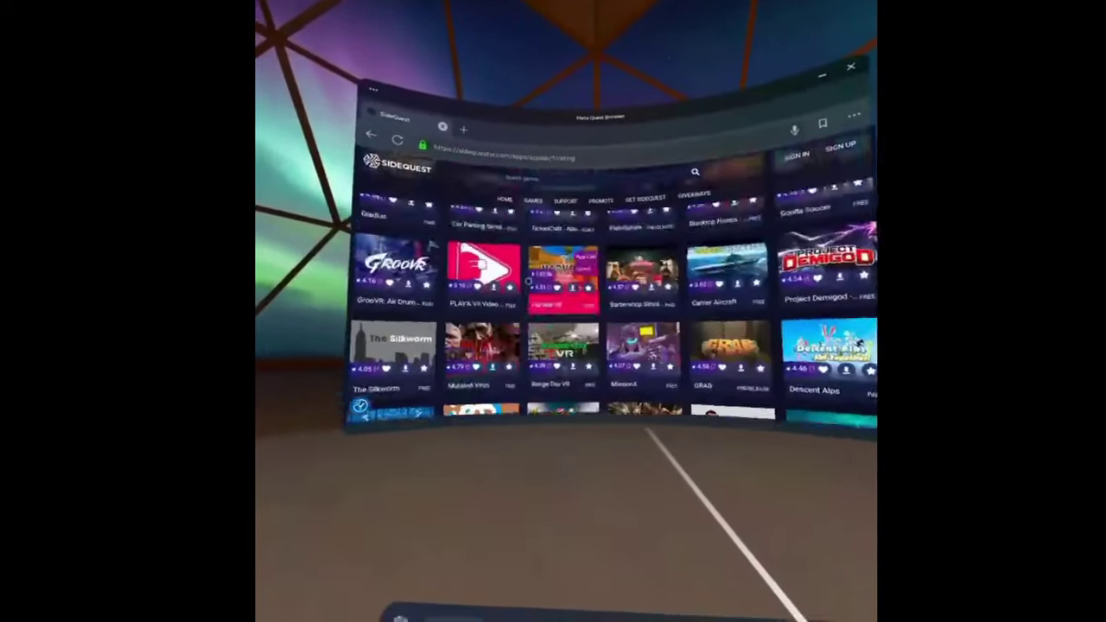
scroll(520, 273, "up", 1)
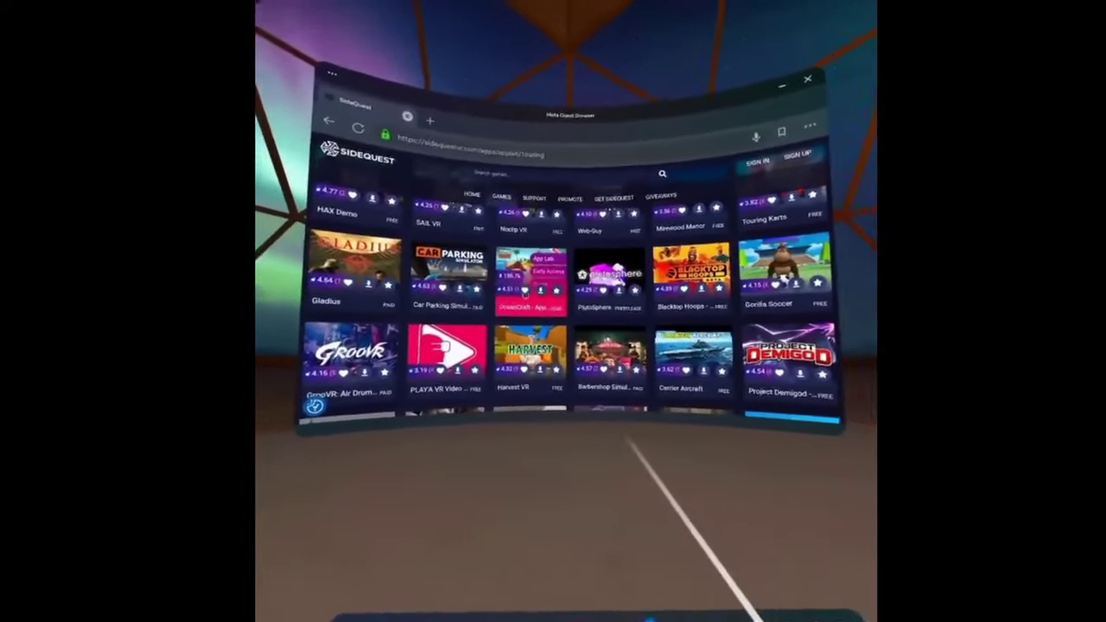
scroll(484, 320, "up", 5)
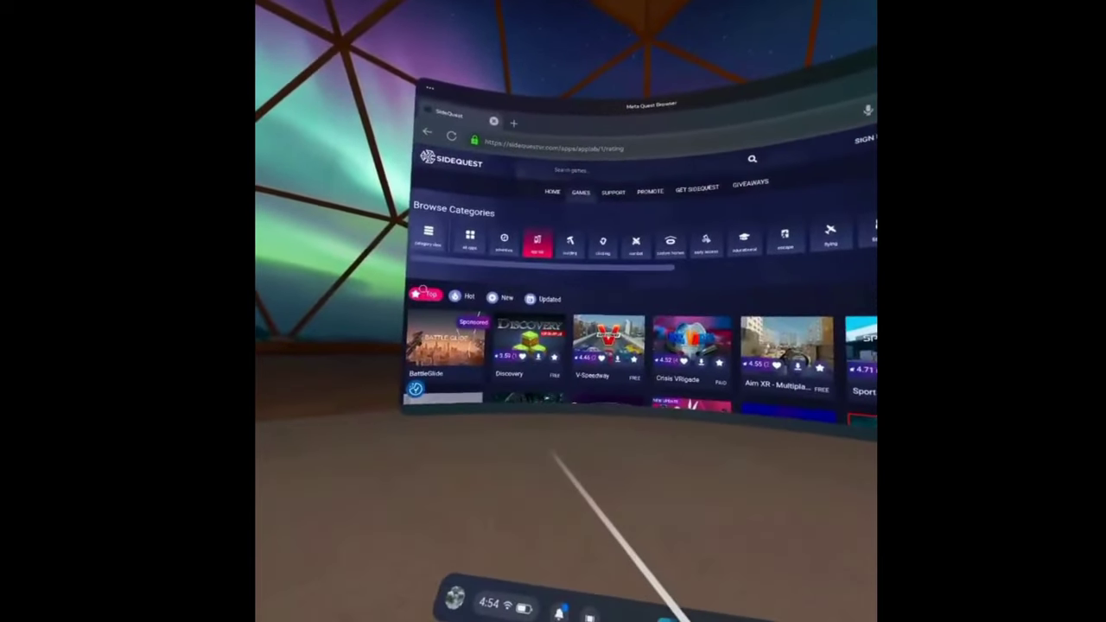
Look through the App Lab games sorted by Hot and by New
left_click(464, 297)
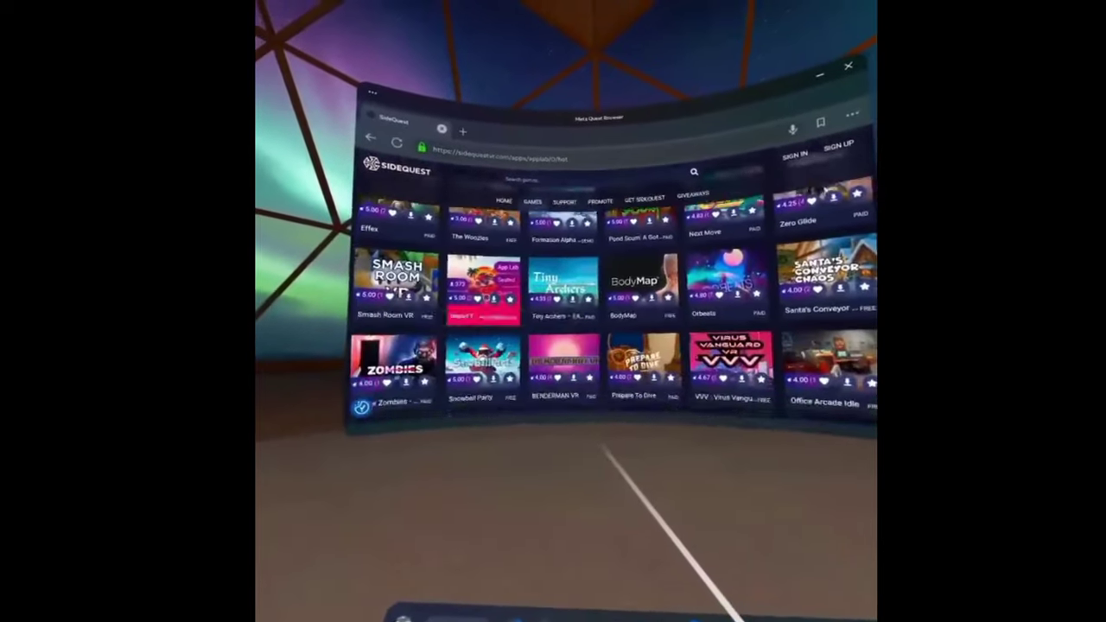
scroll(602, 371, "up", 5)
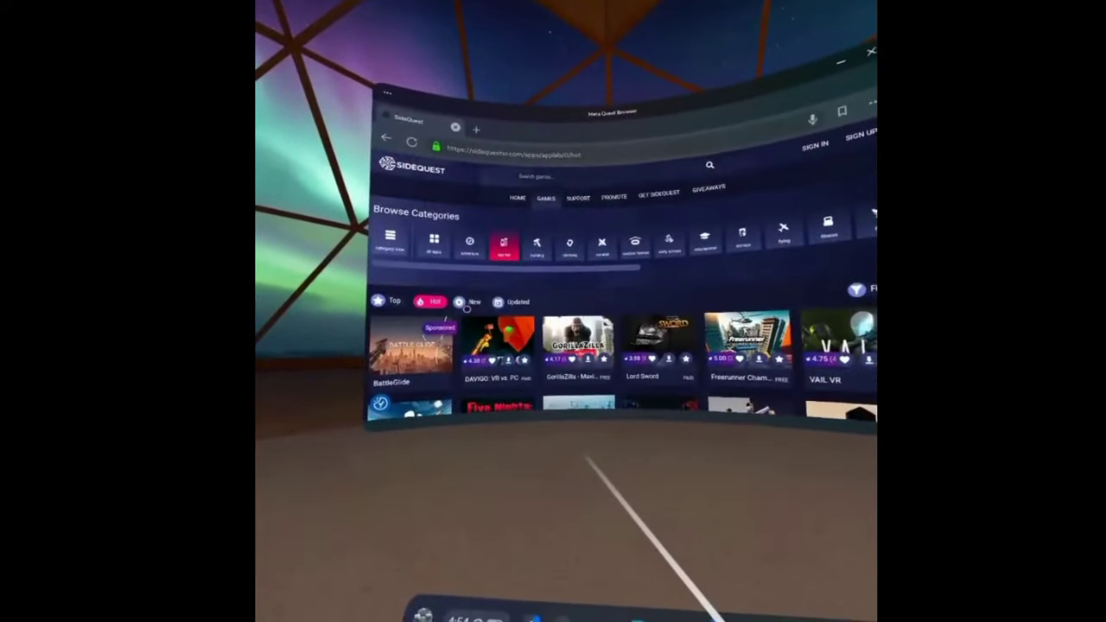
left_click(464, 305)
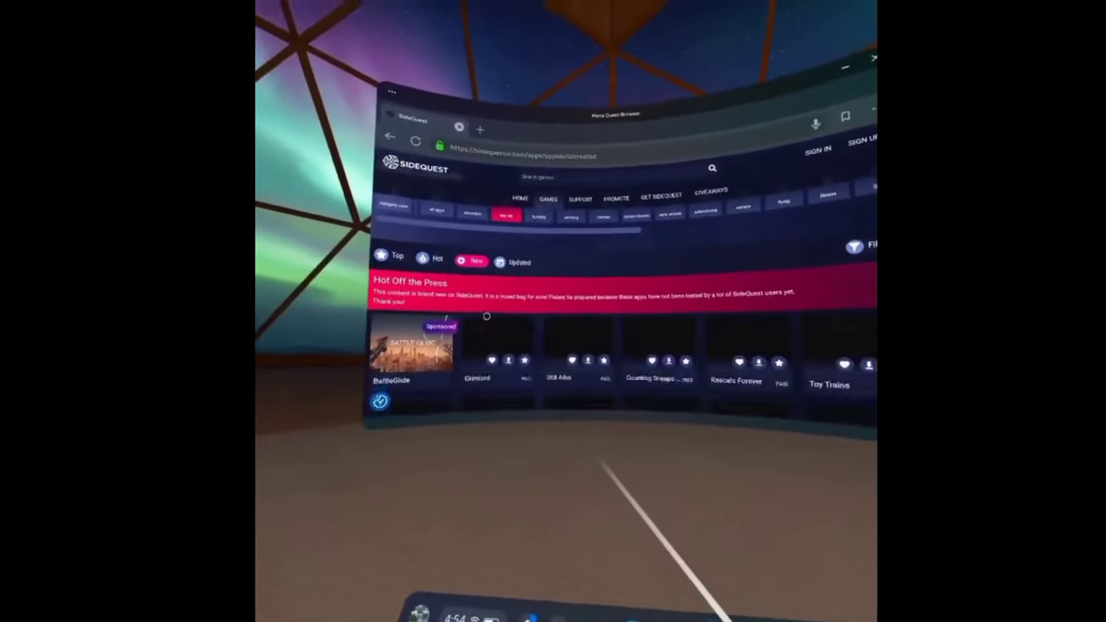
scroll(473, 324, "down", 5)
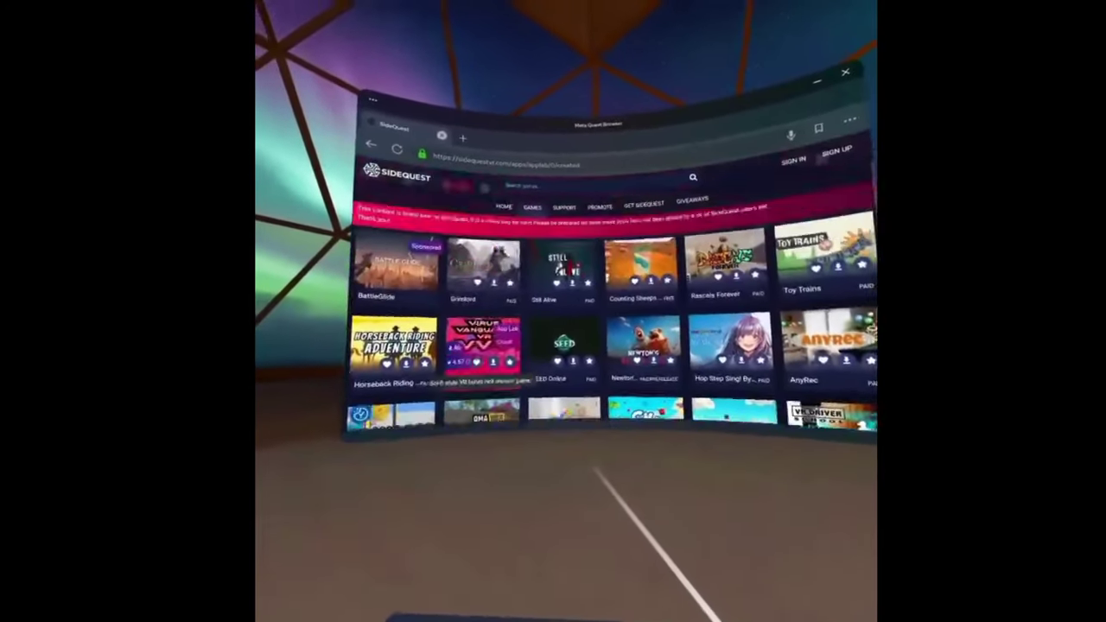
Look through the App Lab games sorted by Updated
scroll(471, 306, "up", 5)
left_click(491, 305)
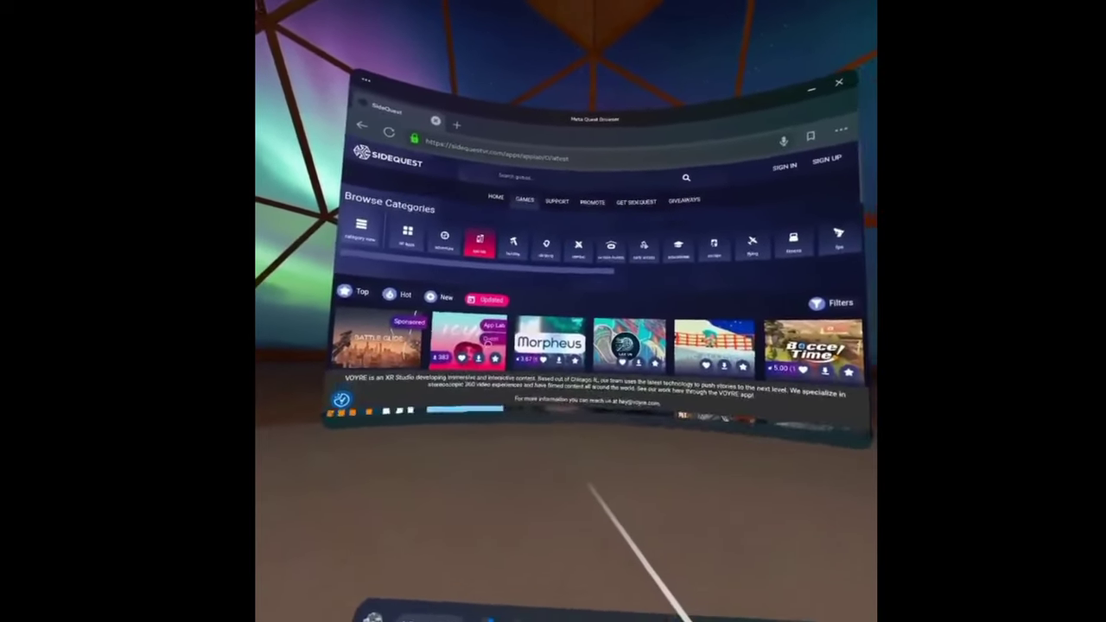
scroll(570, 346, "down", 5)
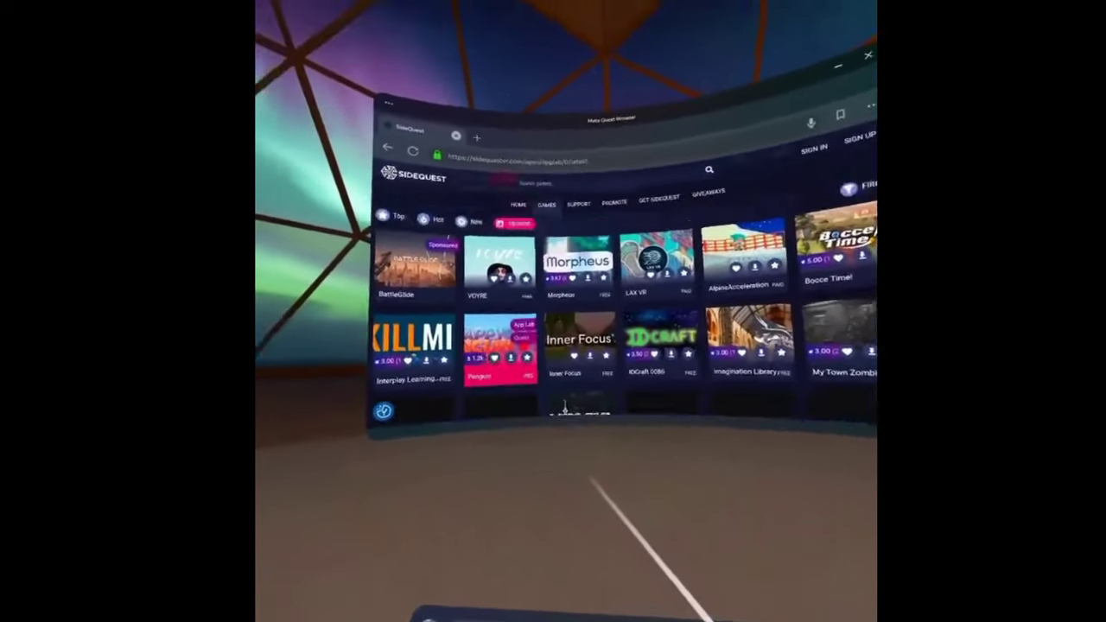
Sort the App Lab games by Top and open the MissionX game page
left_click(384, 216)
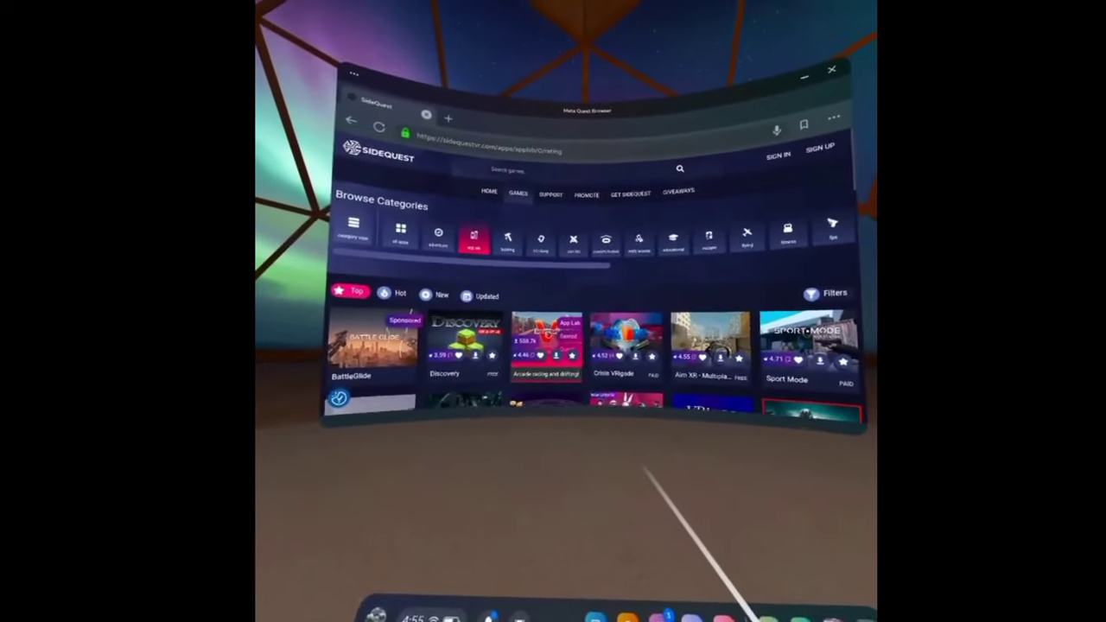
scroll(541, 333, "down", 3)
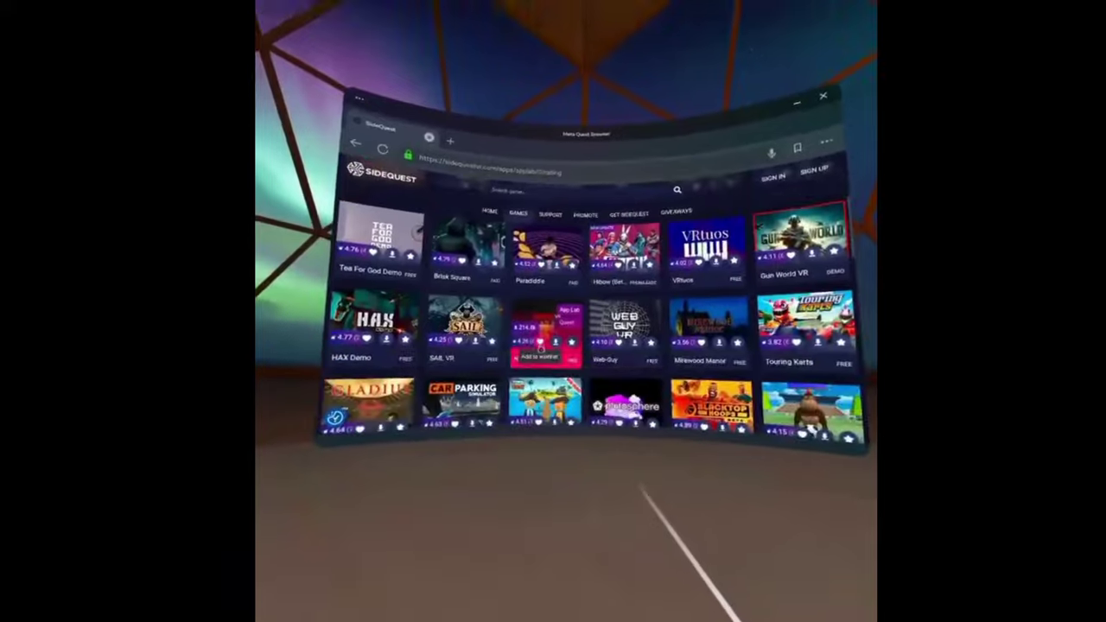
scroll(541, 332, "down", 1)
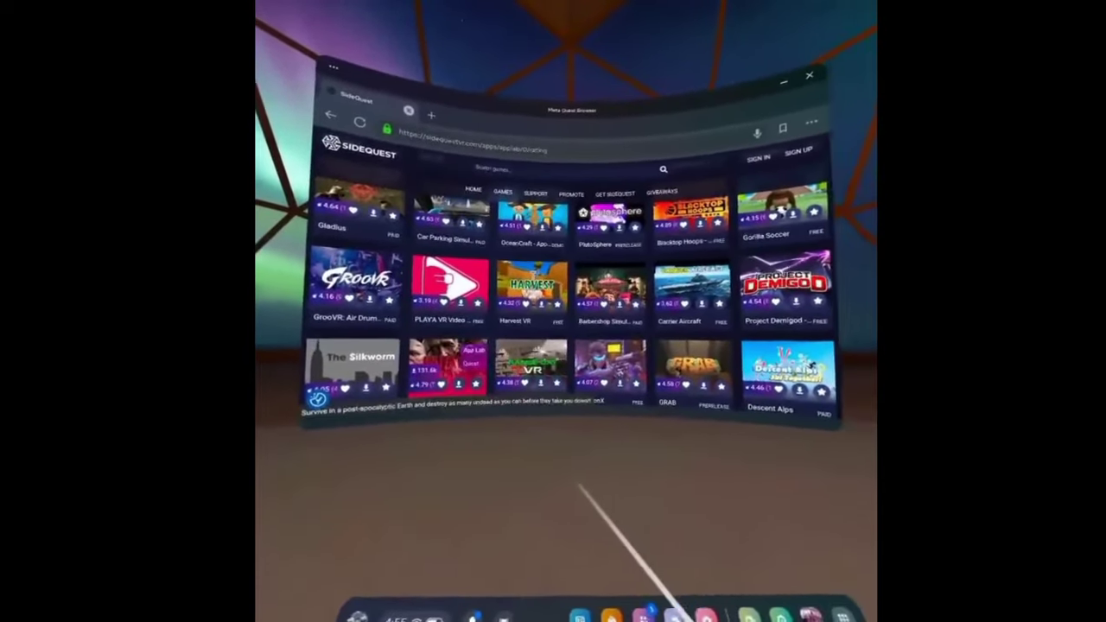
scroll(536, 341, "down", 3)
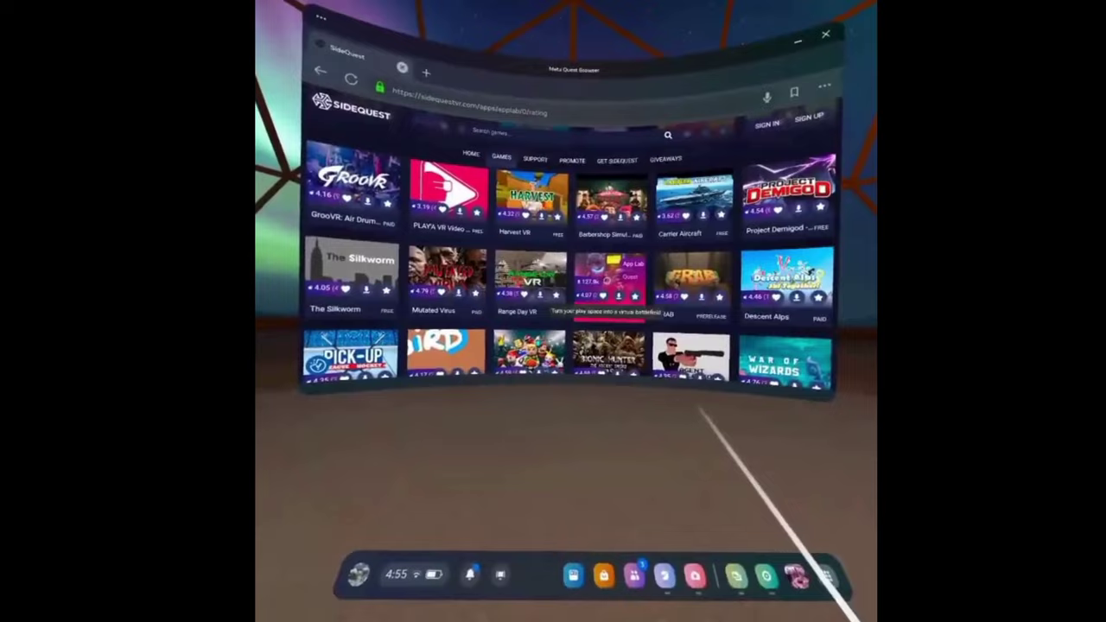
left_click(615, 298)
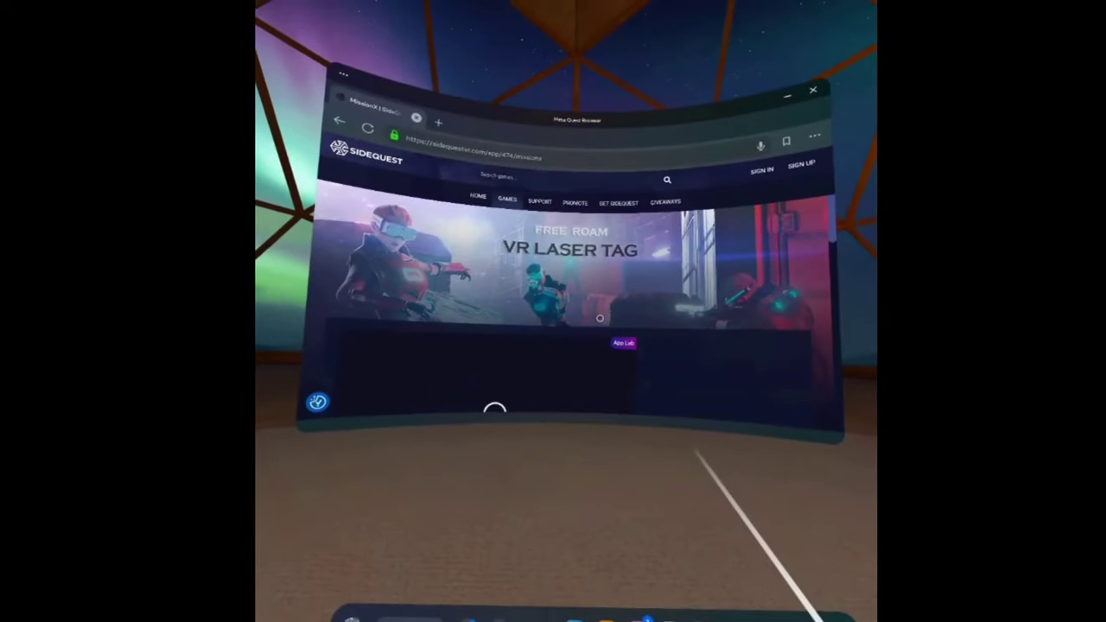
Go from the MissionX page to its Meta store listing and accept the App Lab notice
scroll(596, 310, "down", 2)
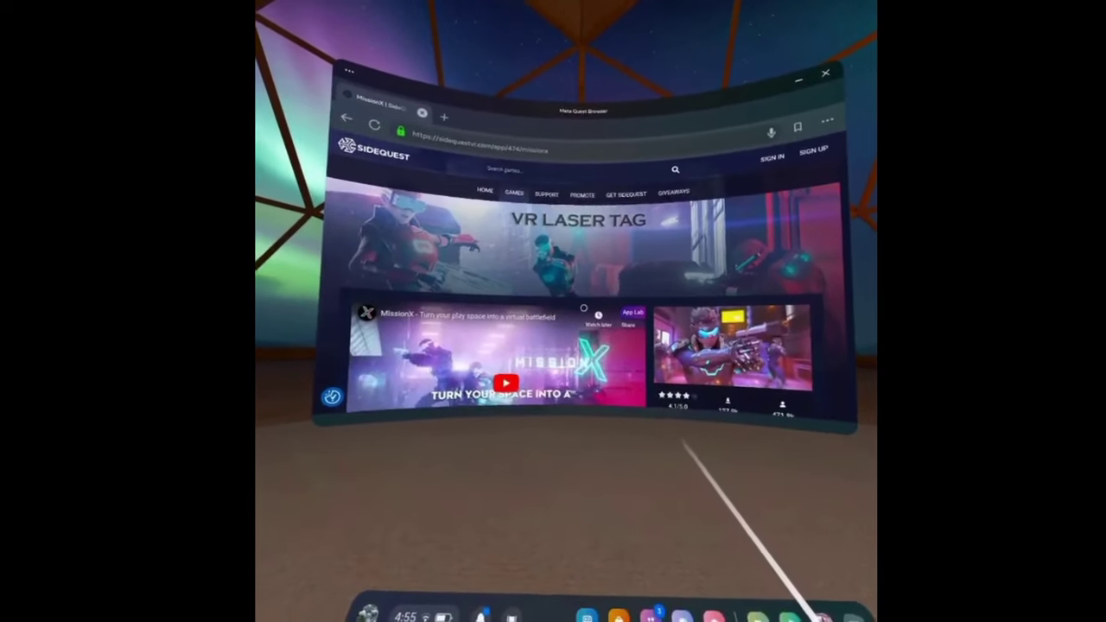
scroll(596, 329, "down", 2)
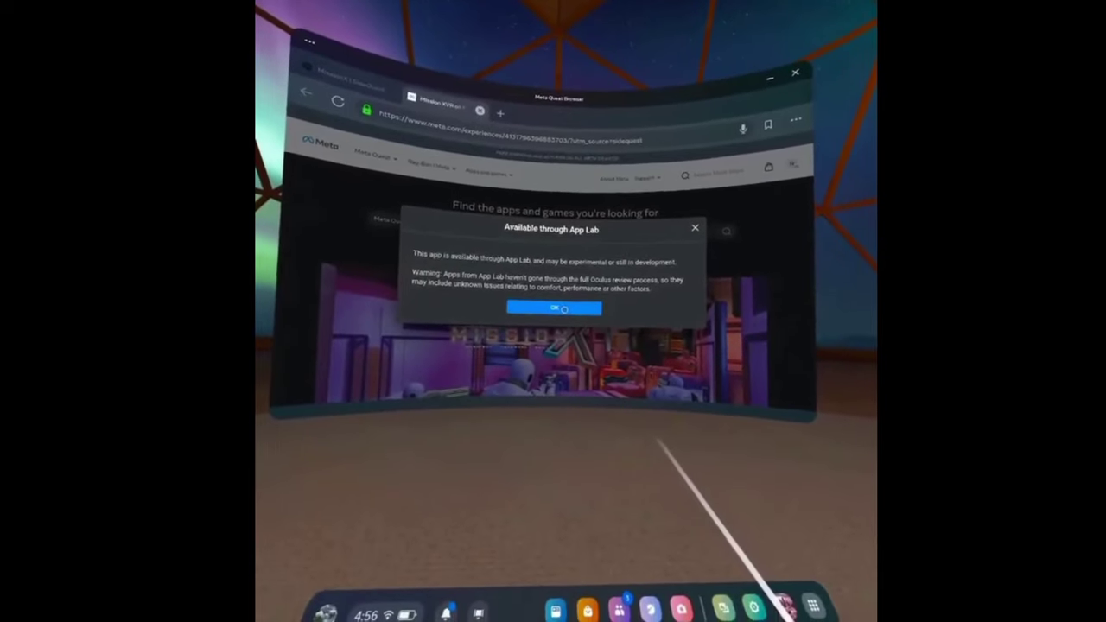
left_click(562, 308)
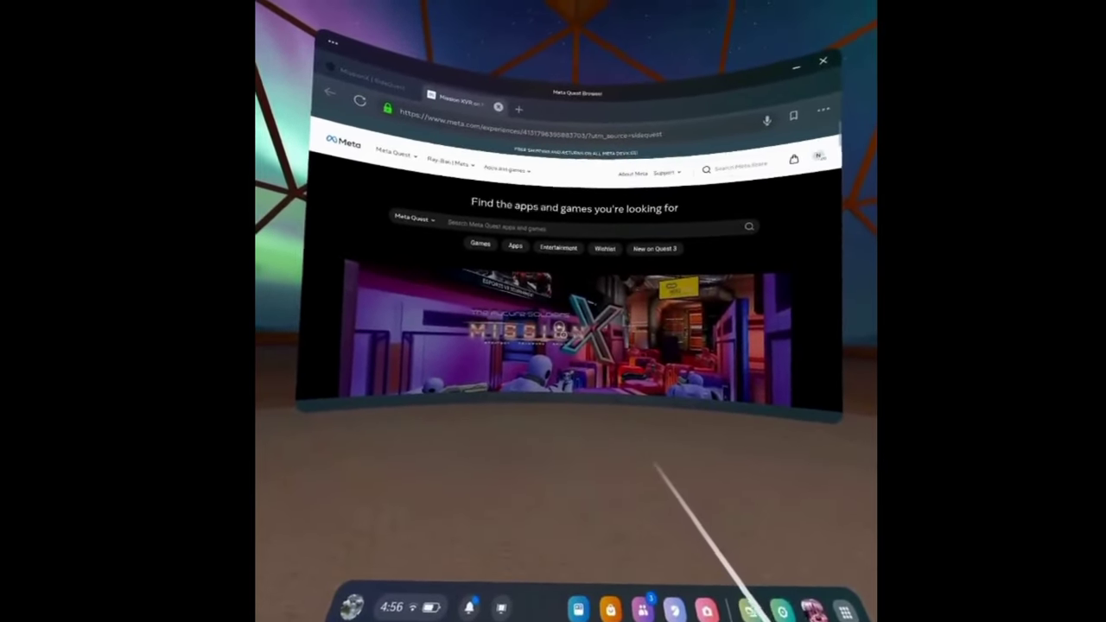
Examine the Mission XVR store listing for its purchase option, description and supported headsets
scroll(570, 302, "down", 3)
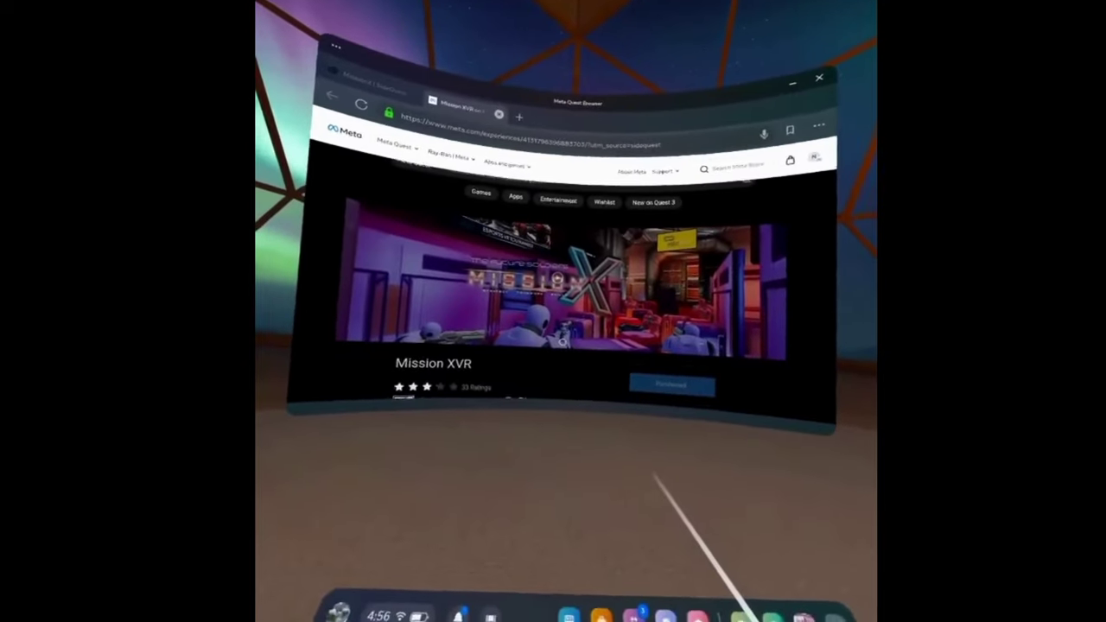
scroll(579, 357, "down", 1)
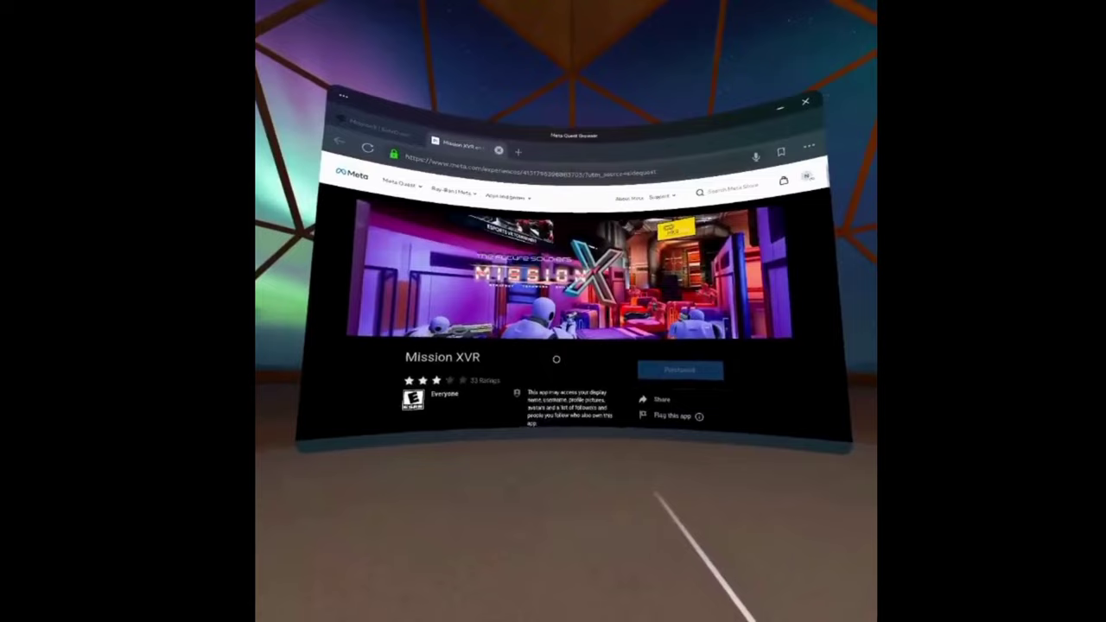
scroll(566, 354, "down", 1)
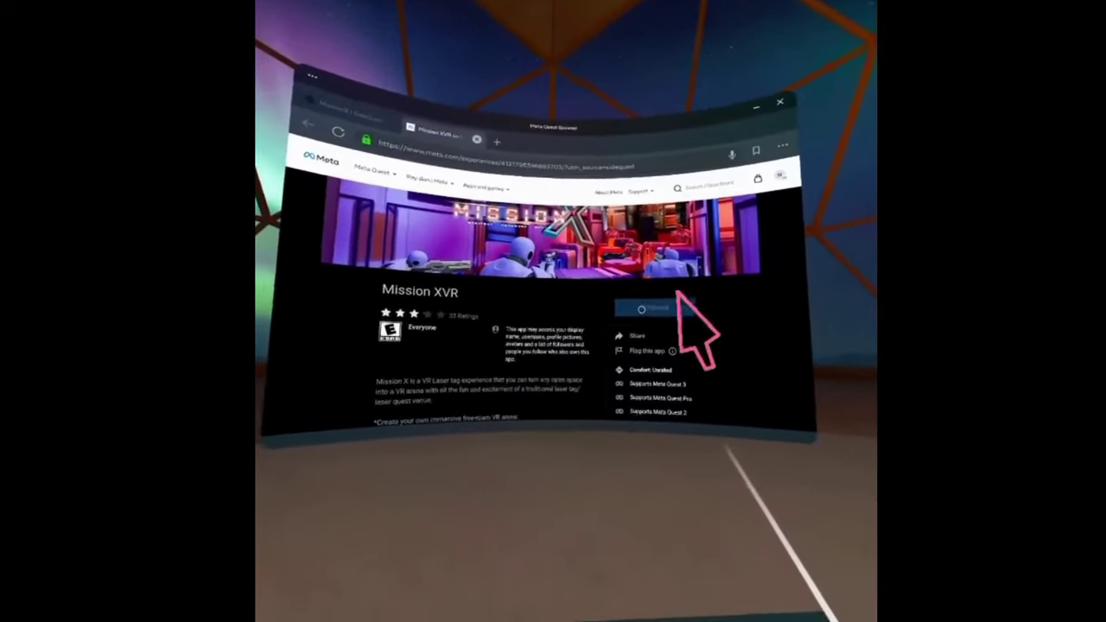
left_click(682, 313)
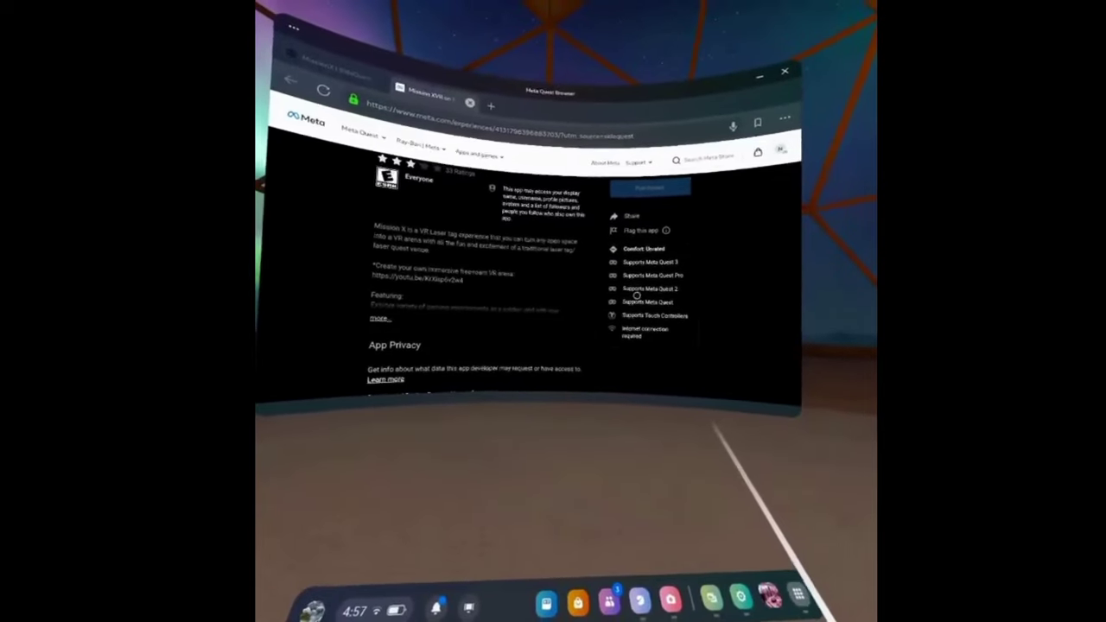
scroll(636, 296, "up", 2)
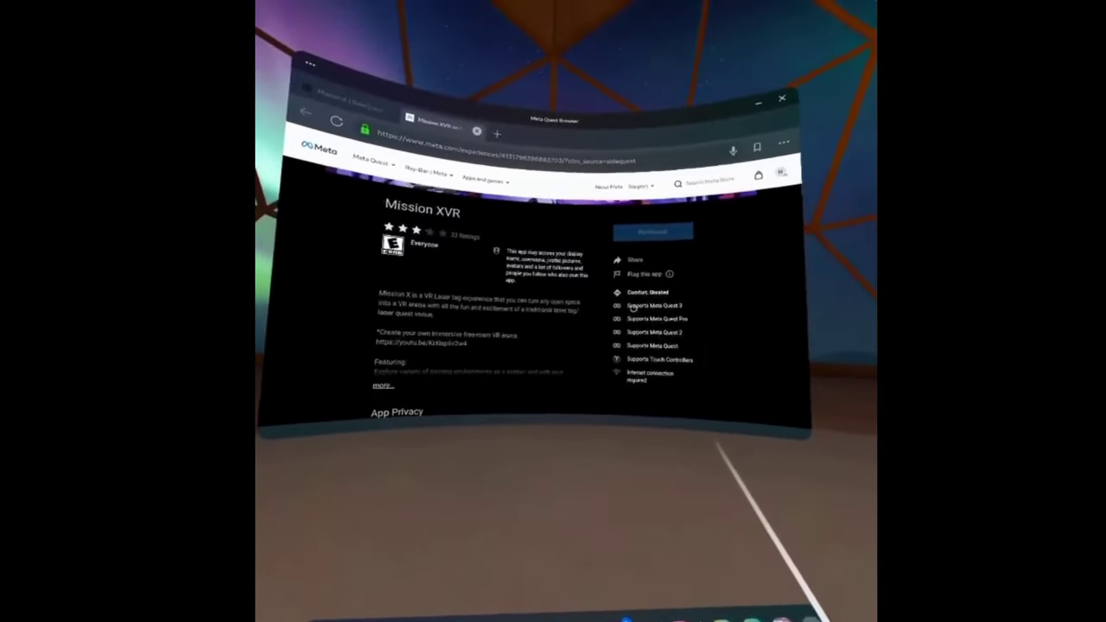
scroll(637, 296, "up", 3)
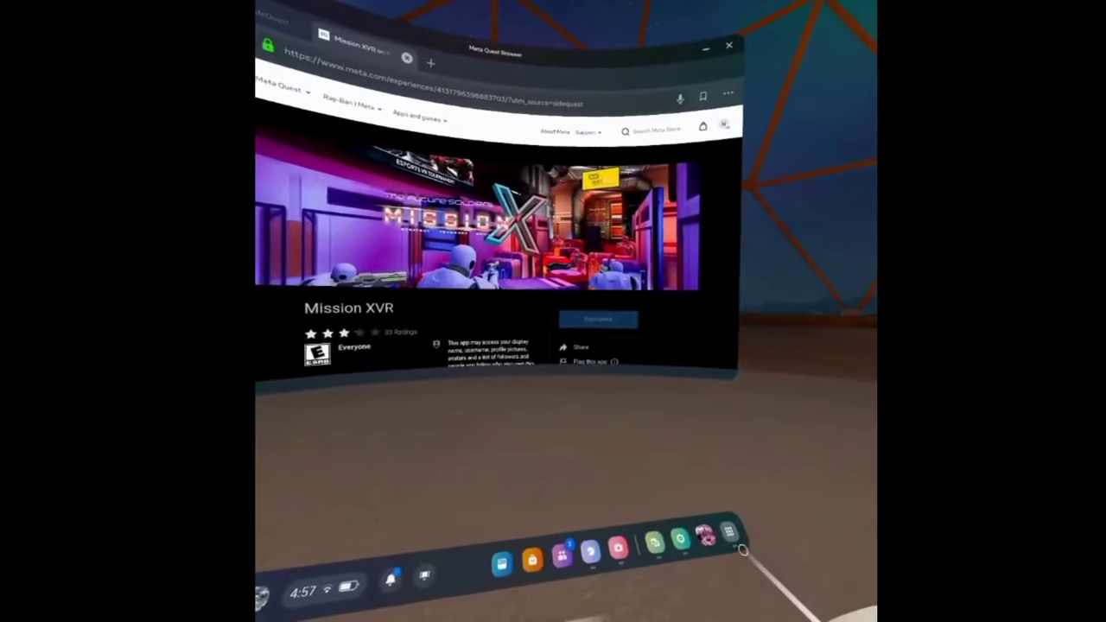
Open the headset's app library and filter the applications to All
left_click(756, 546)
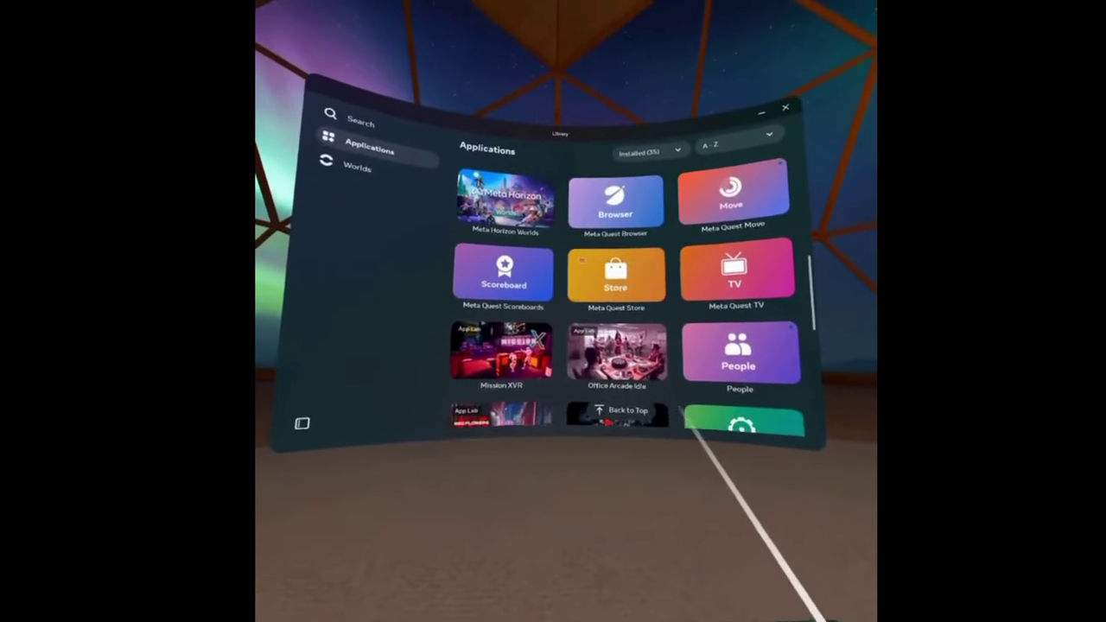
scroll(727, 428, "up", 3)
left_click(644, 160)
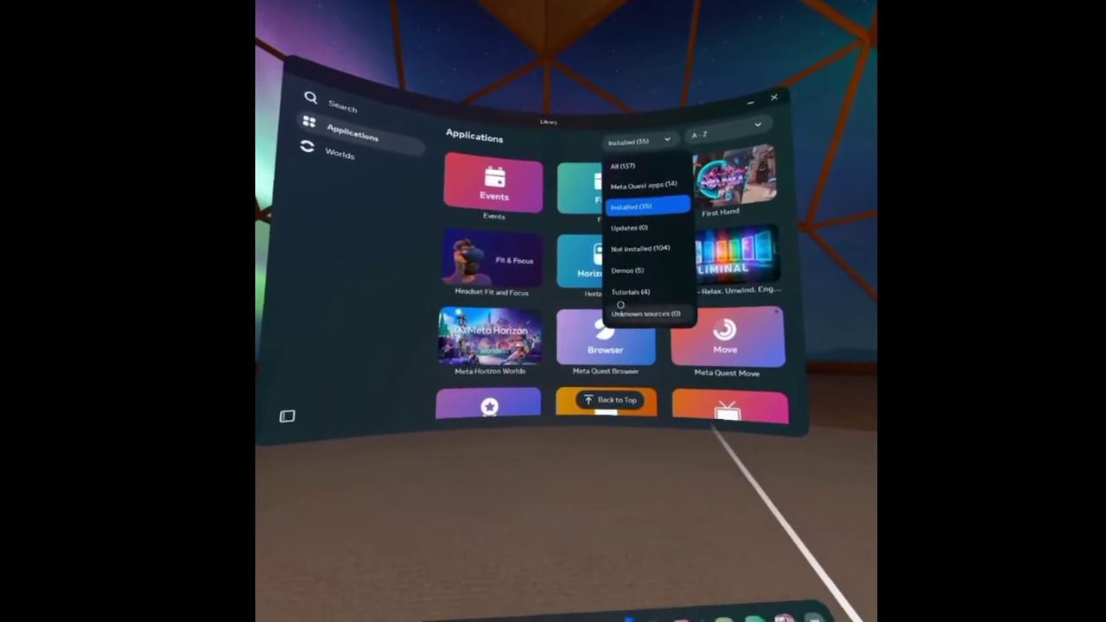
left_click(621, 173)
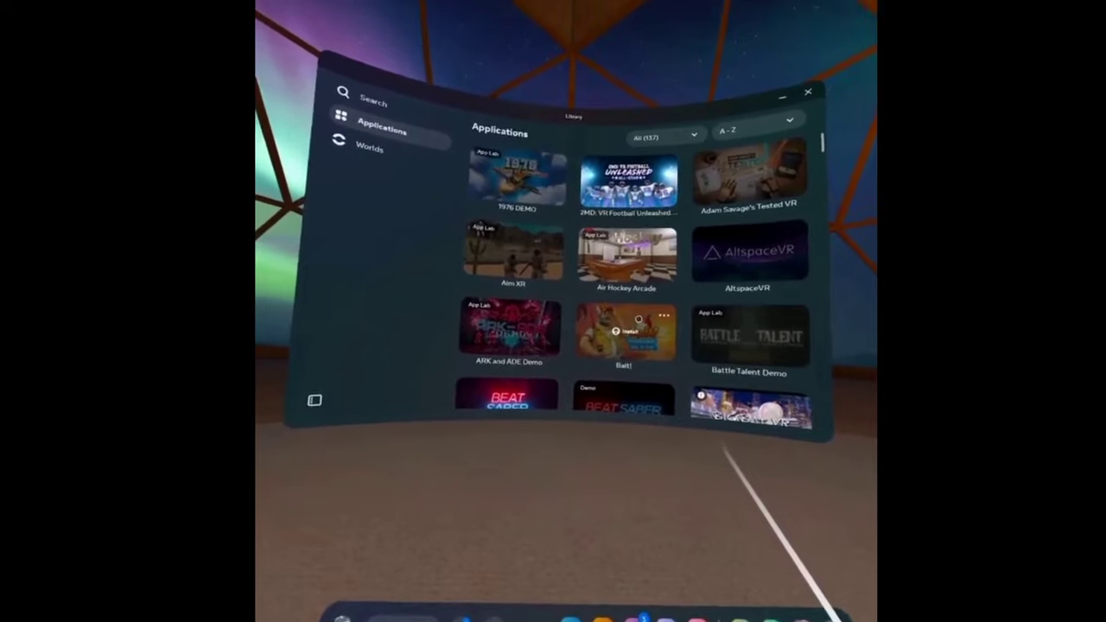
Filter the library to Installed applications and look through the list
left_click(651, 148)
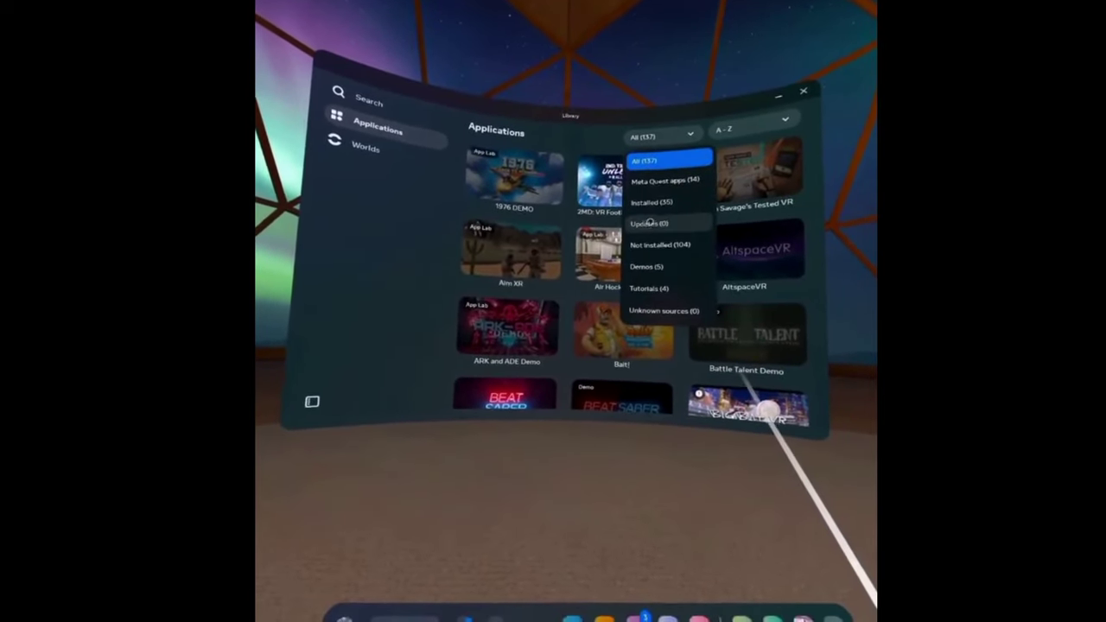
left_click(651, 202)
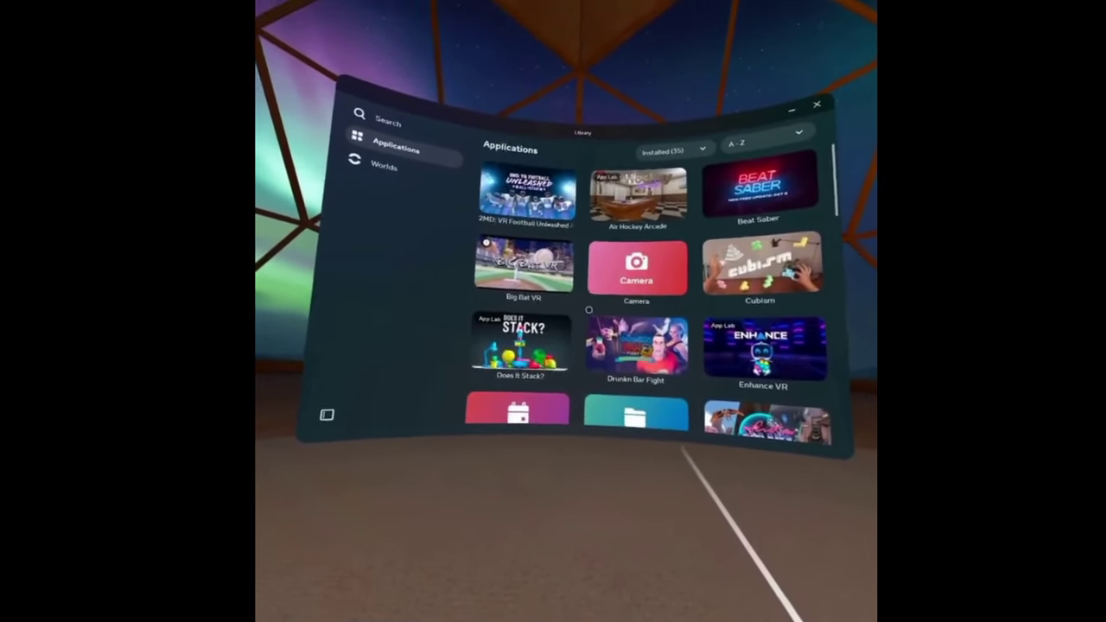
mouse_move(589, 282)
scroll(589, 283, "down", 6)
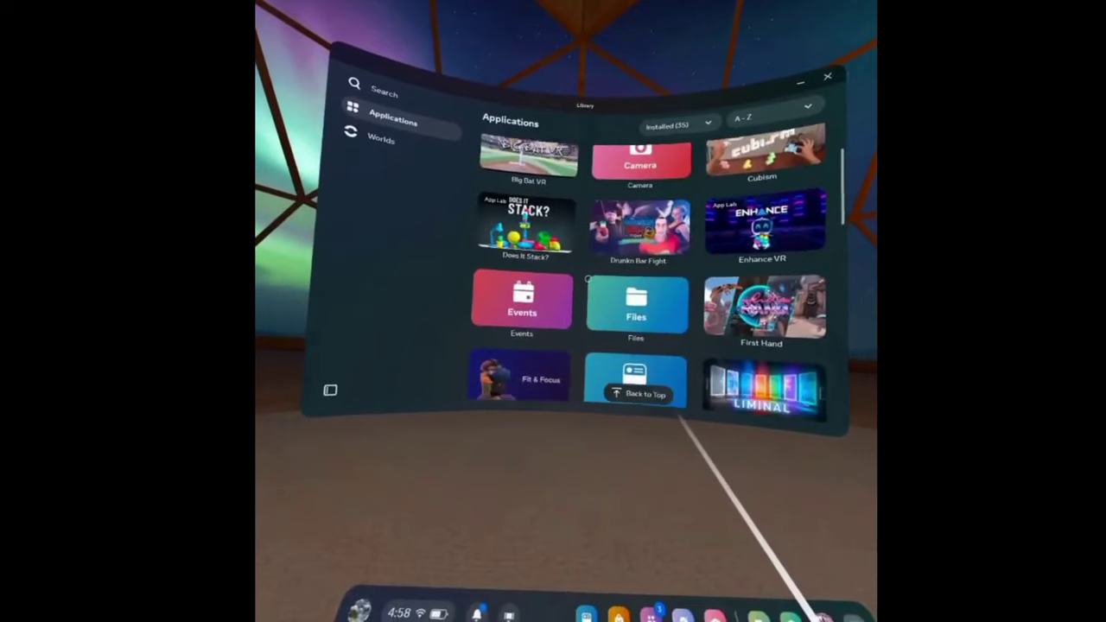